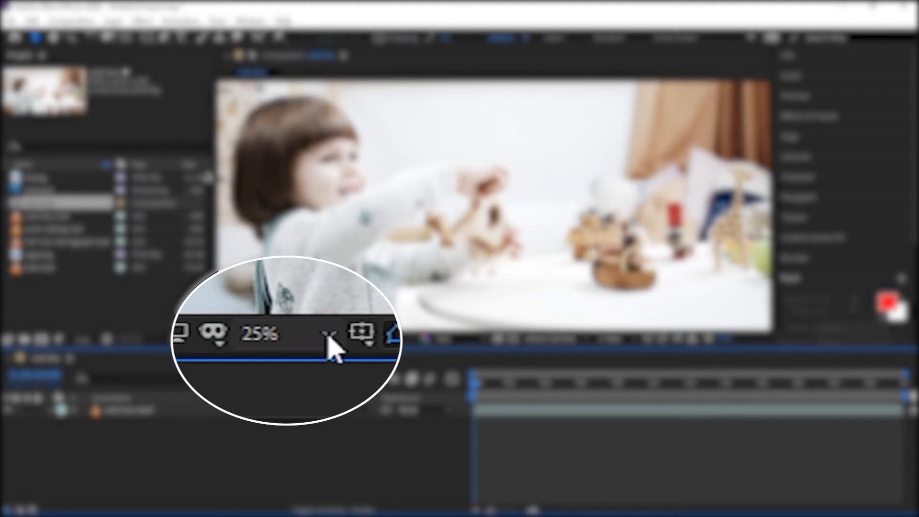
Magnify the composition view to 400% and pan across the enlarged image with the Hand tool.
left_click(303, 339)
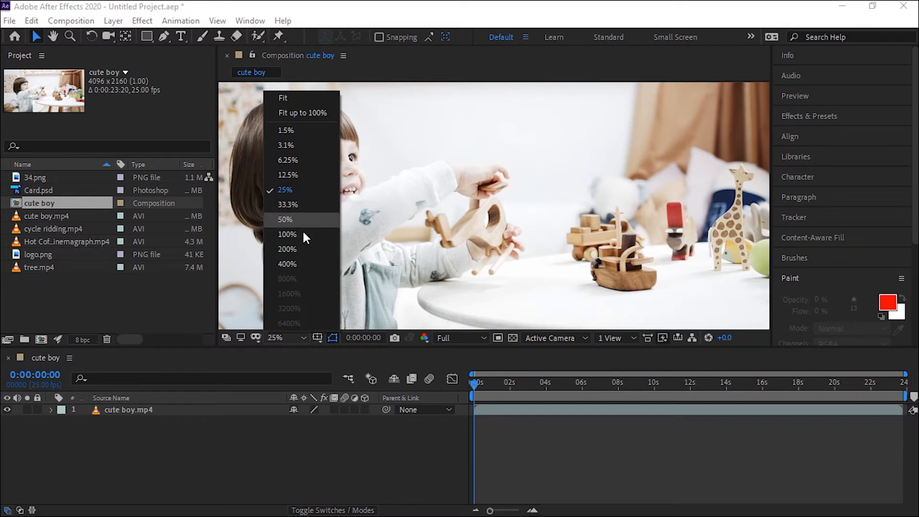
left_click(289, 261)
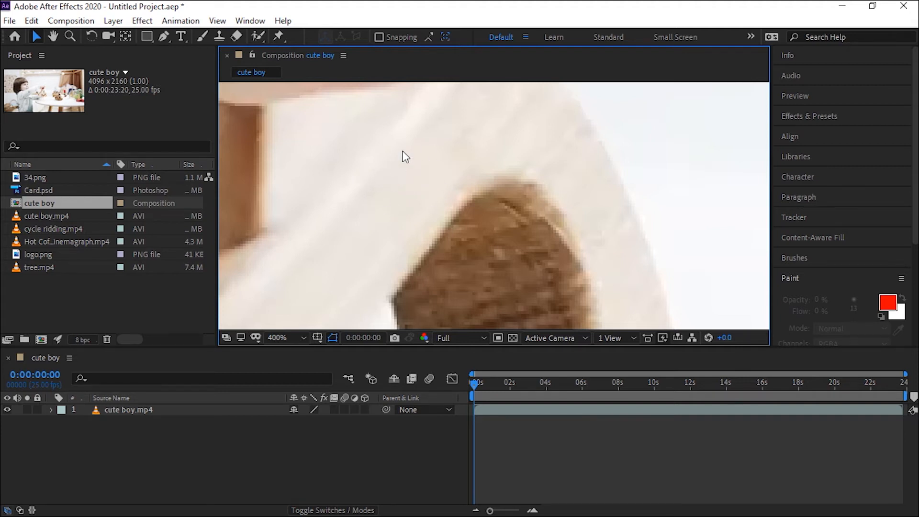
left_click(54, 36)
left_click_drag(404, 208, 455, 181)
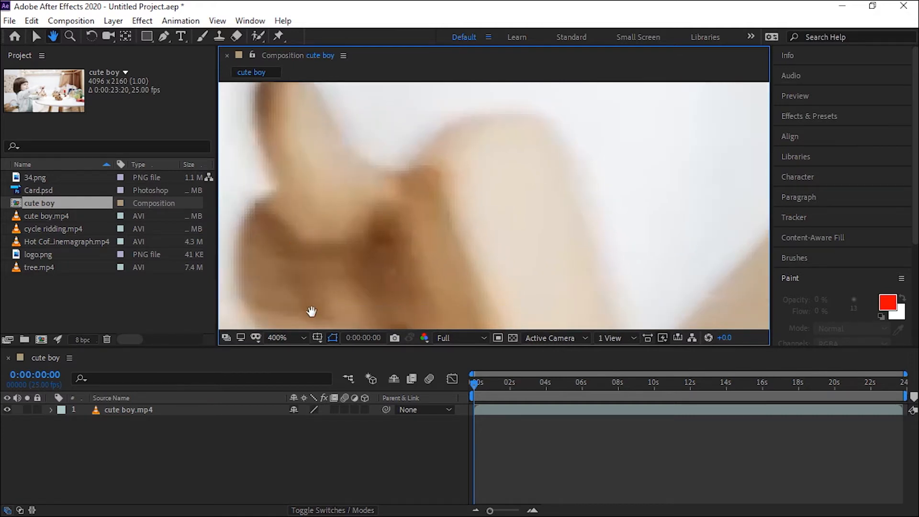
View the composition at 200%, pan to the child's face, and reduce the magnification to 25%.
left_click(303, 338)
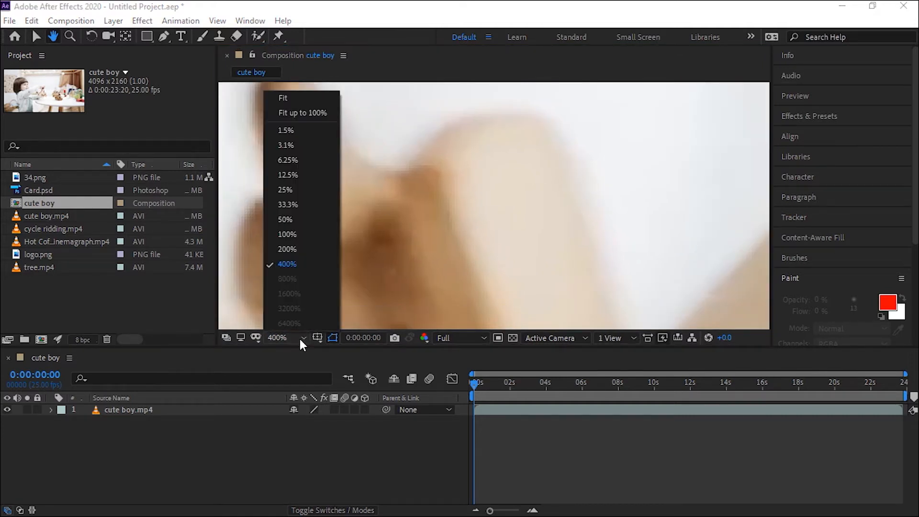
left_click(300, 252)
left_click_drag(391, 221, 644, 196)
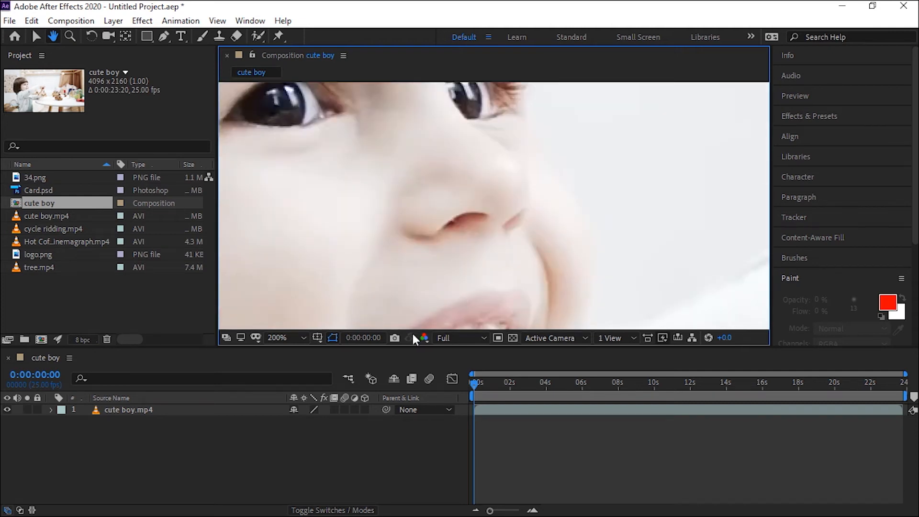
left_click(297, 337)
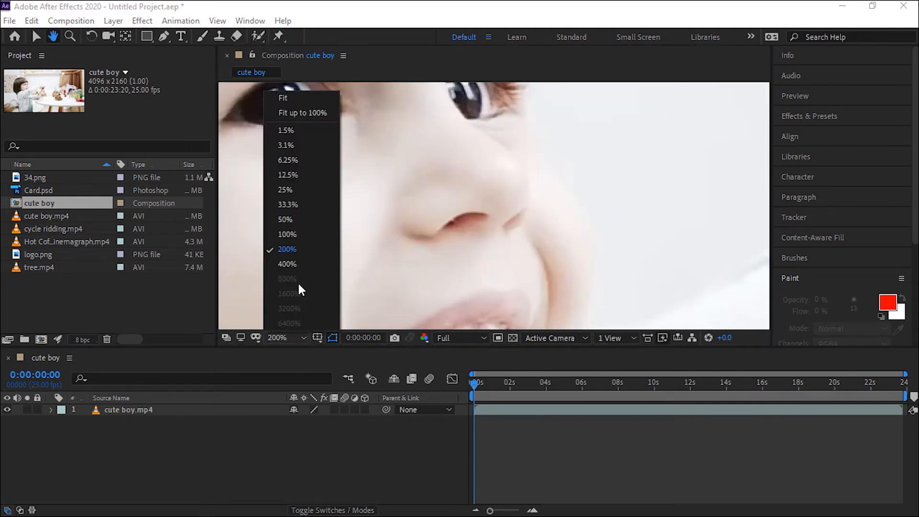
left_click(307, 190)
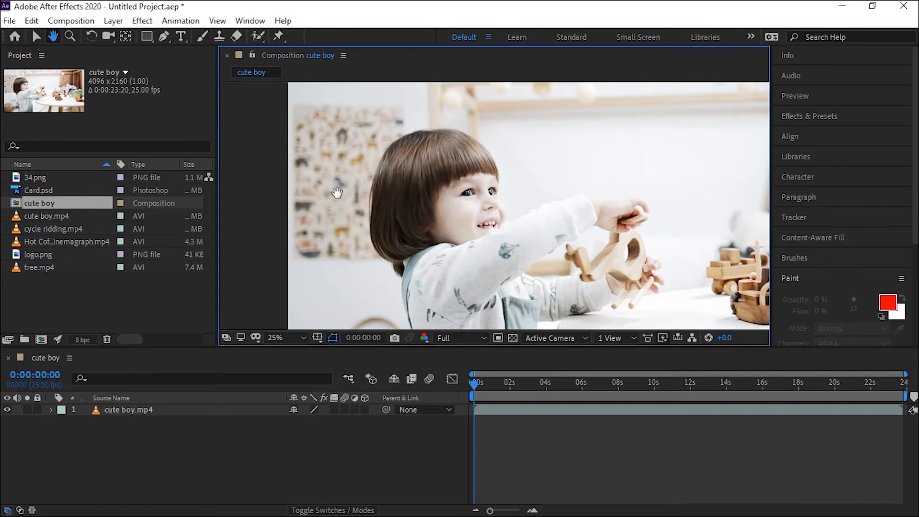
Reduce the composition view to 6.25%, reposition the frame, and set the magnification to Fit.
left_click(300, 339)
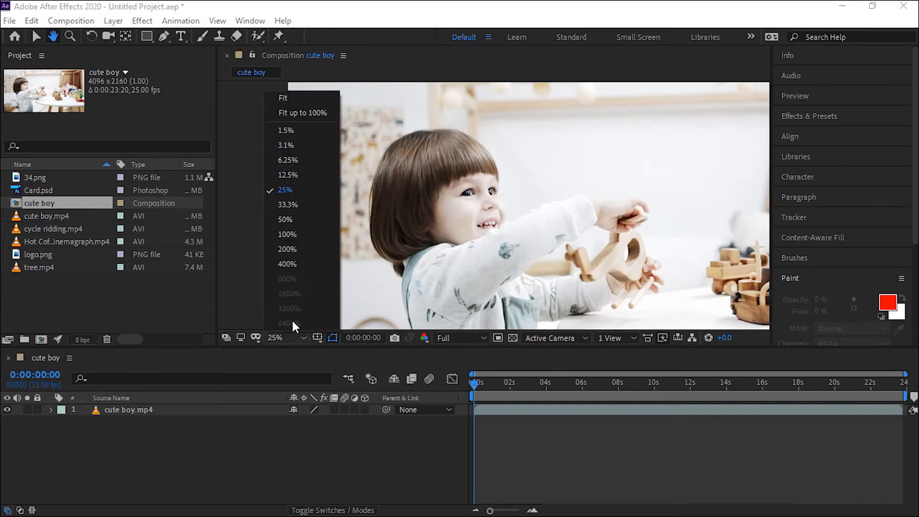
left_click(294, 165)
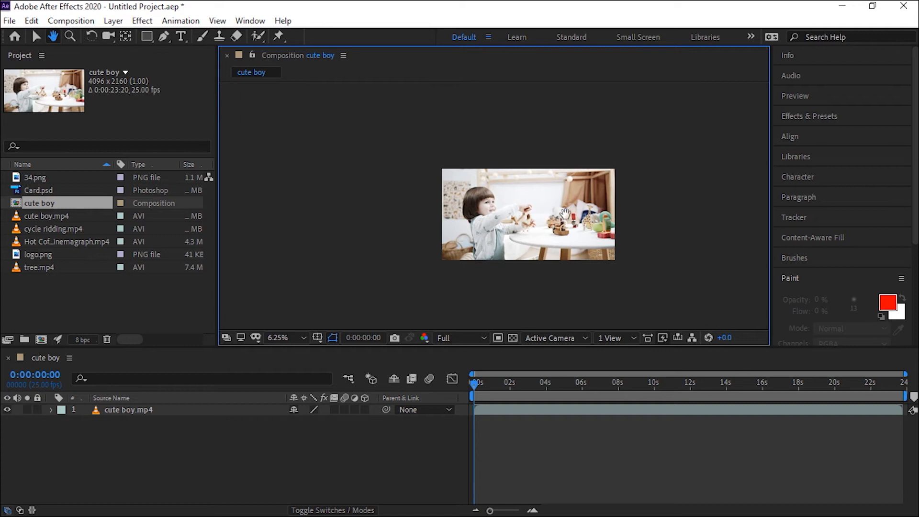
mouse_move(527, 212)
left_mouse_down()
mouse_move(464, 198)
mouse_move(530, 204)
left_mouse_up()
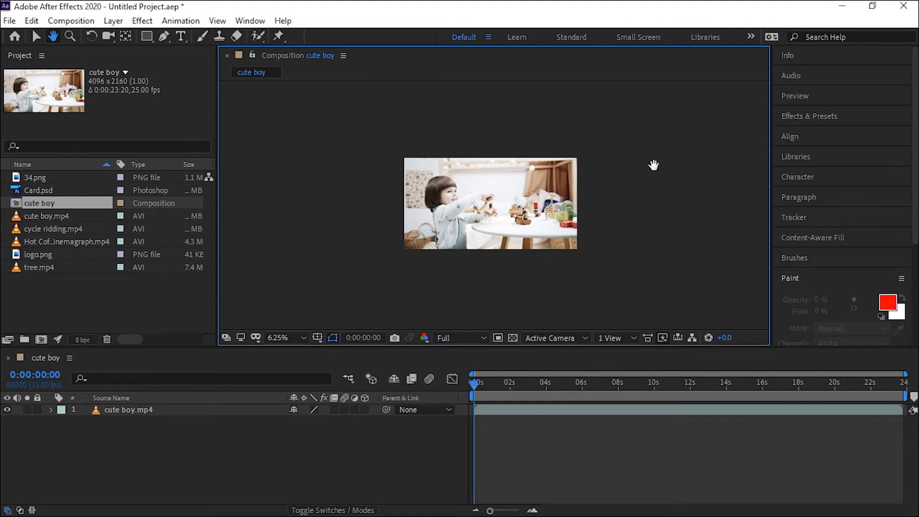
left_click(302, 341)
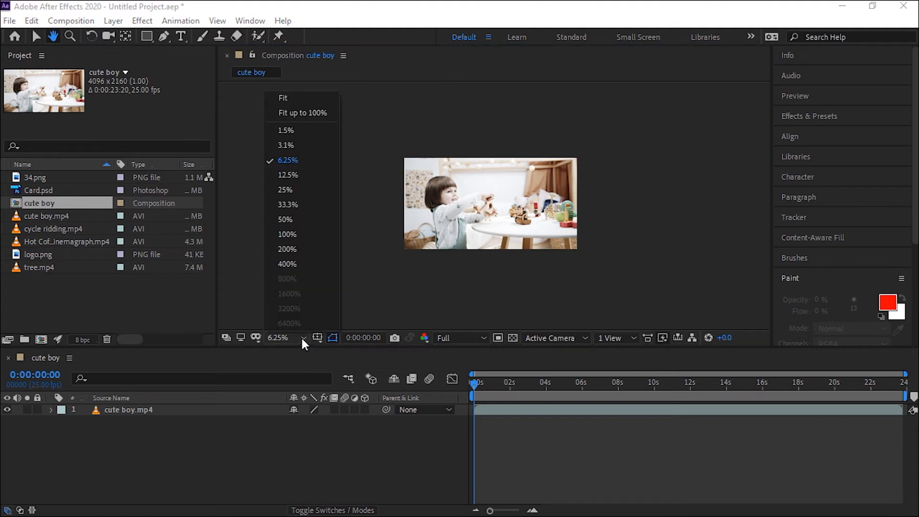
left_click(286, 98)
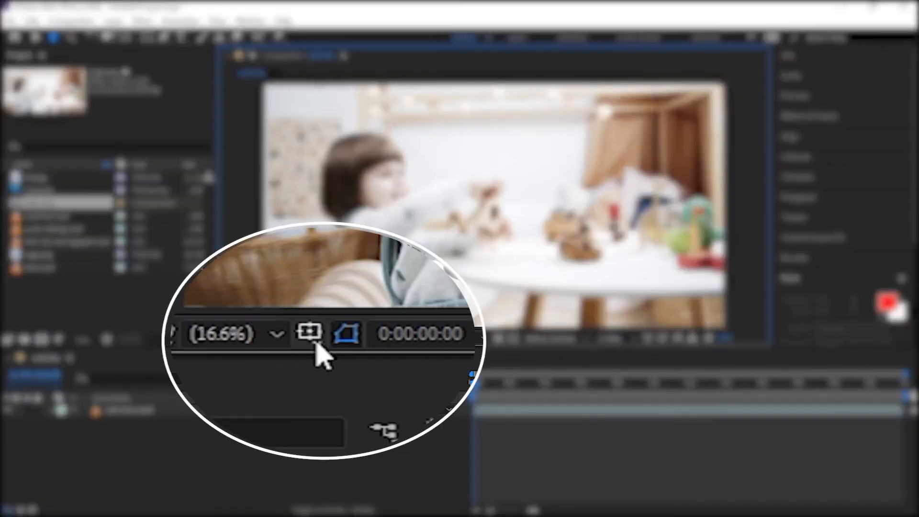
Overlay the Title/Action Safe margins on the composition, and replace them with the Proportional Grid.
left_click(318, 338)
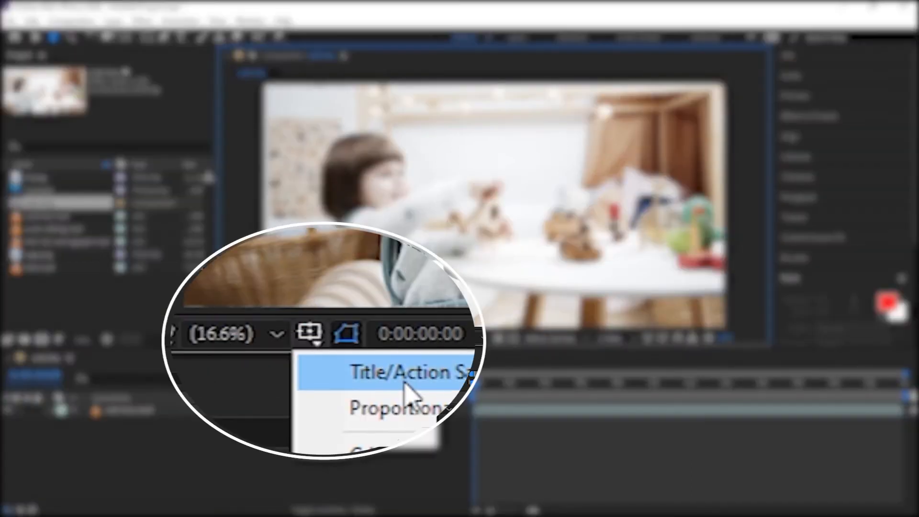
left_click(341, 354)
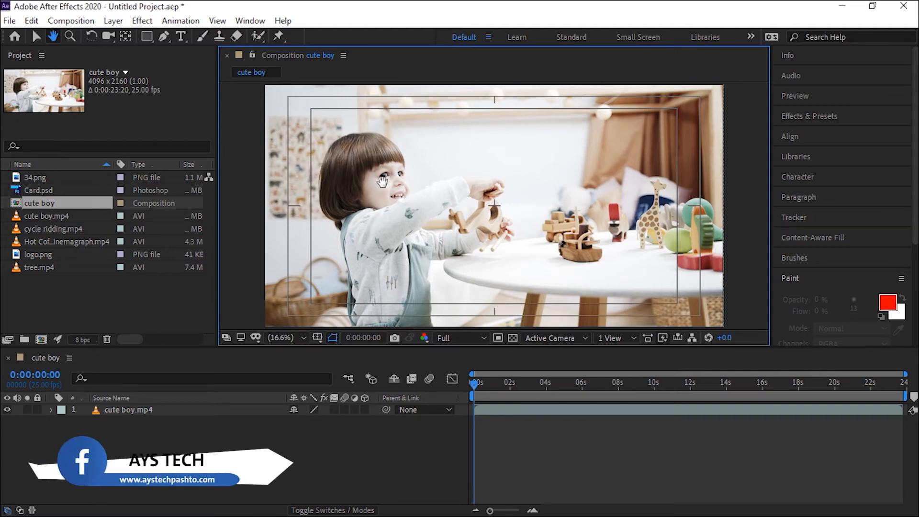
left_click(317, 337)
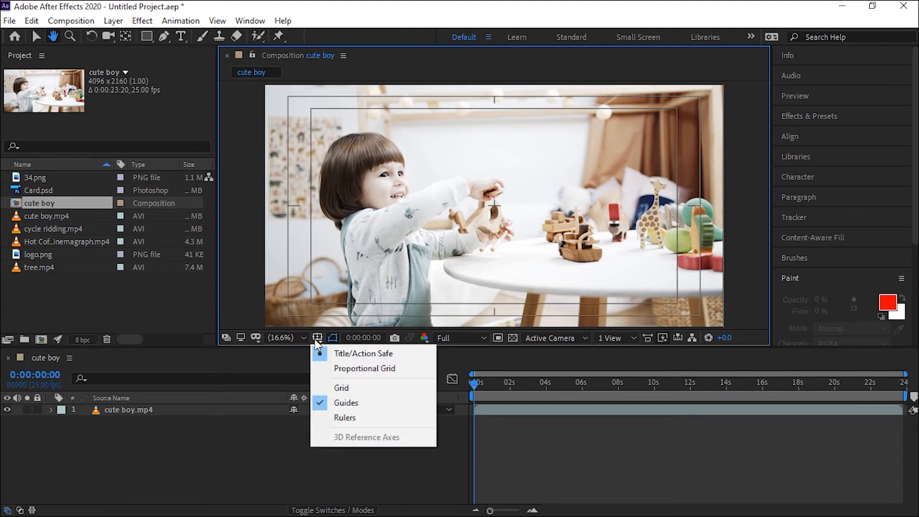
left_click(367, 373)
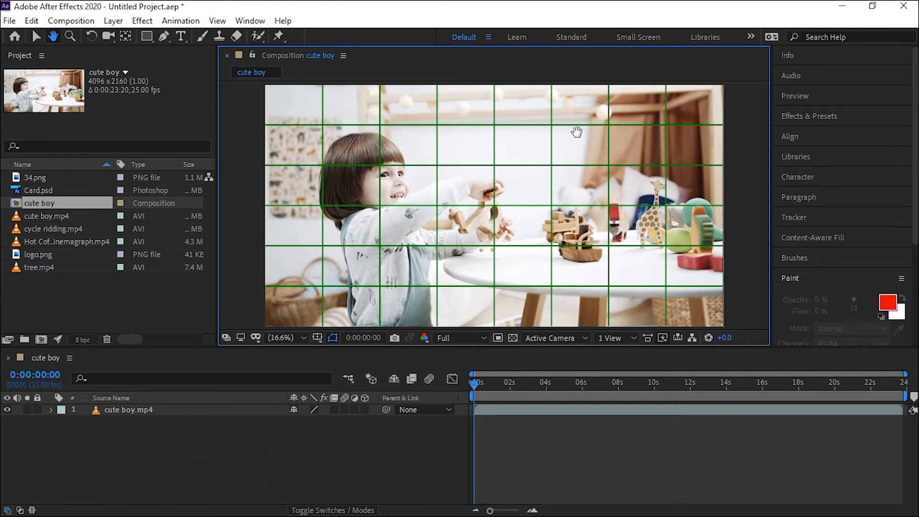
Turn on the Grid overlay and the Rulers in the composition view.
left_click(318, 338)
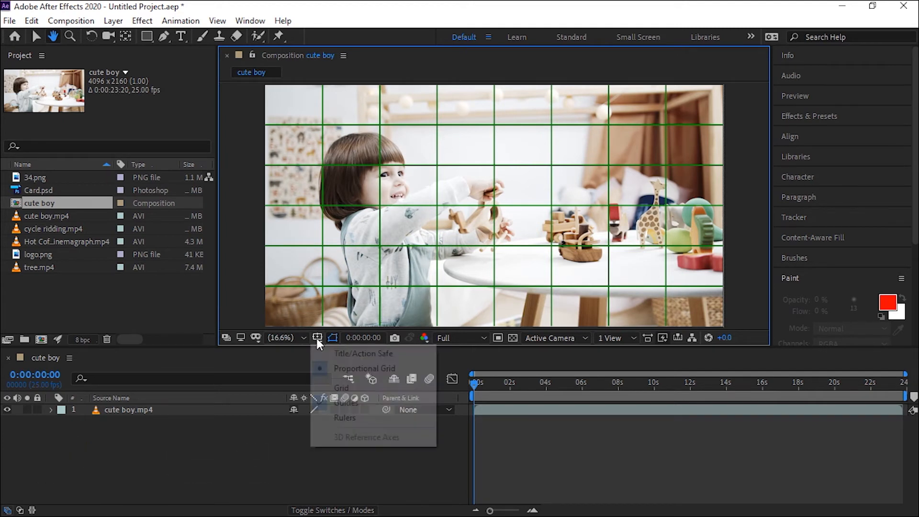
left_click(335, 388)
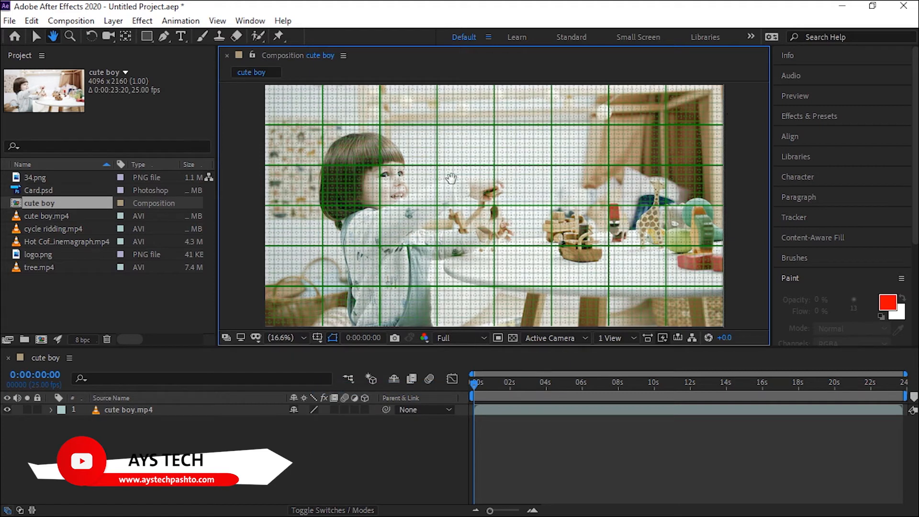
left_click(318, 338)
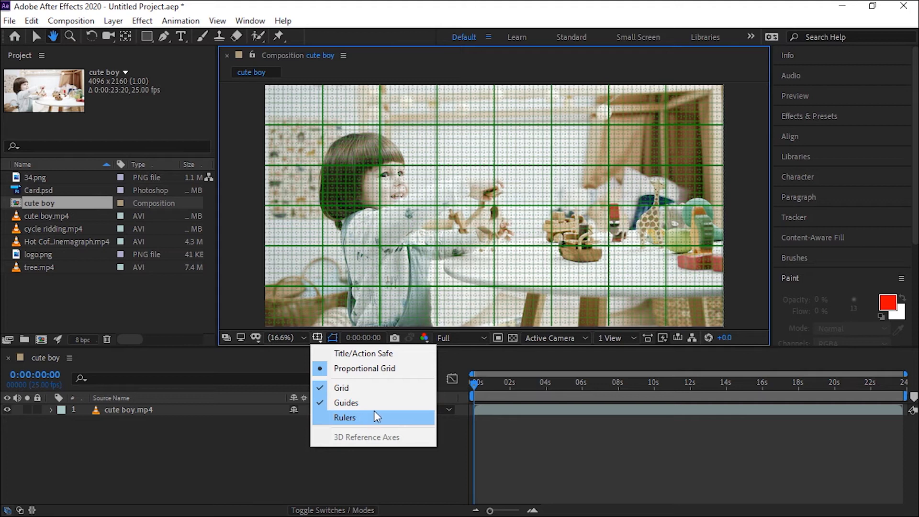
left_click(349, 419)
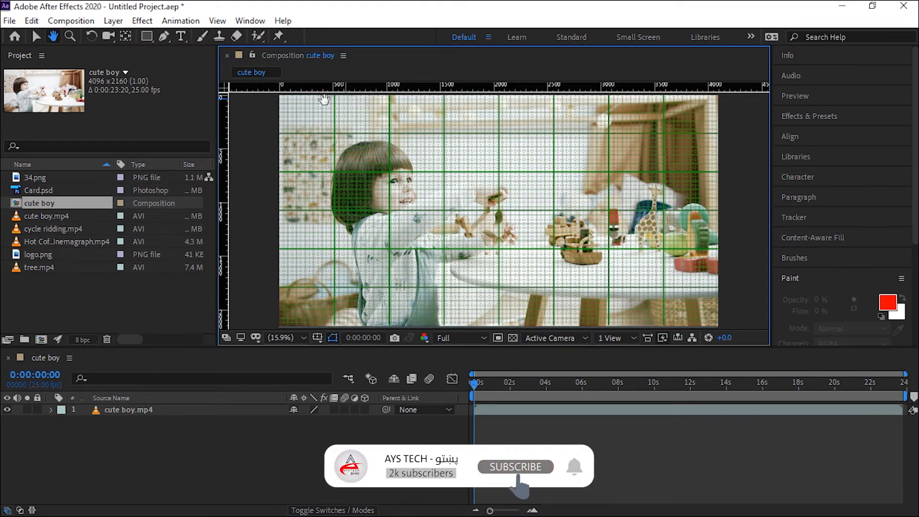
Turn off the Rulers and all grid overlays in the composition view.
left_click(317, 338)
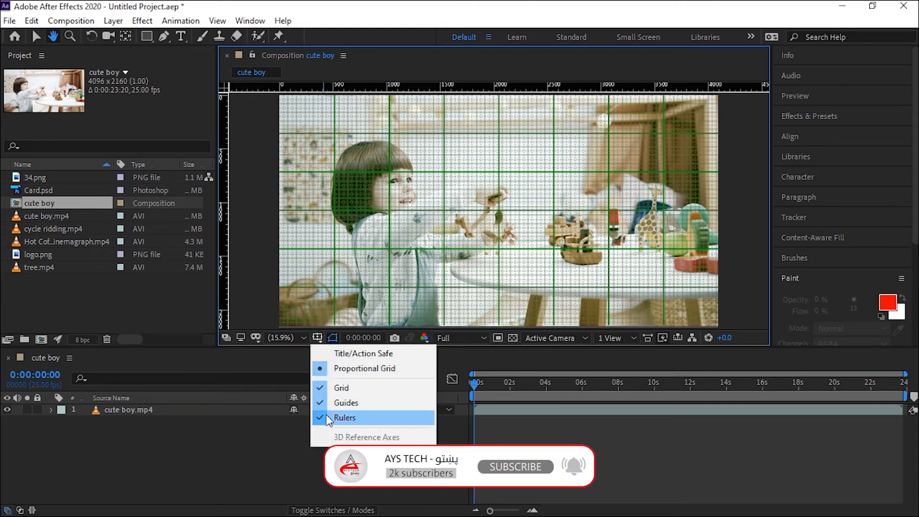
left_click(349, 418)
left_click(317, 338)
left_click(335, 388)
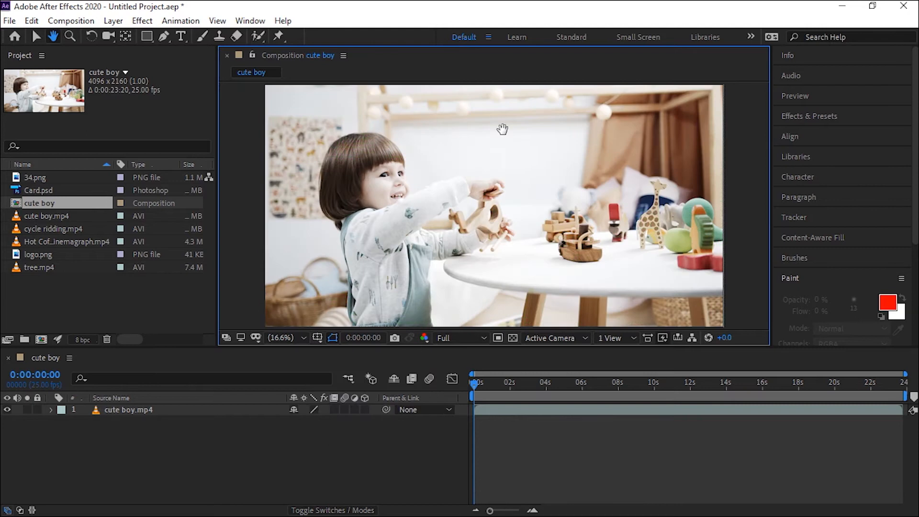
Draw a rectangle shape across the middle of the frame and set its fill to None.
left_click(147, 35)
mouse_move(367, 164)
left_mouse_down()
mouse_move(518, 254)
mouse_move(604, 261)
left_mouse_up()
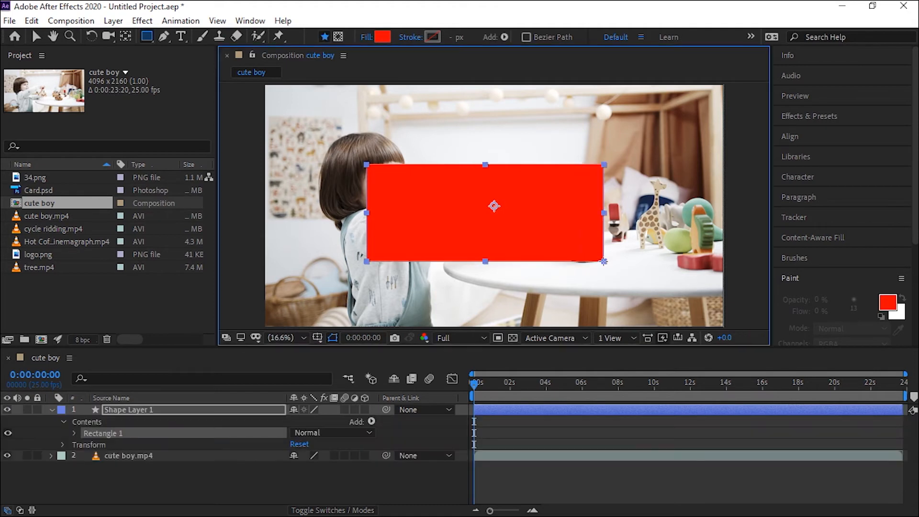
left_click(382, 36)
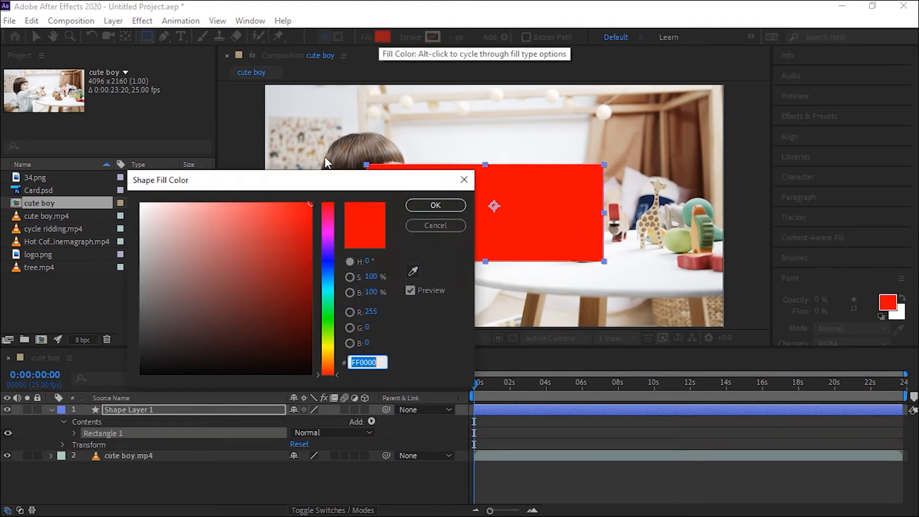
left_click(422, 227)
left_click(365, 37)
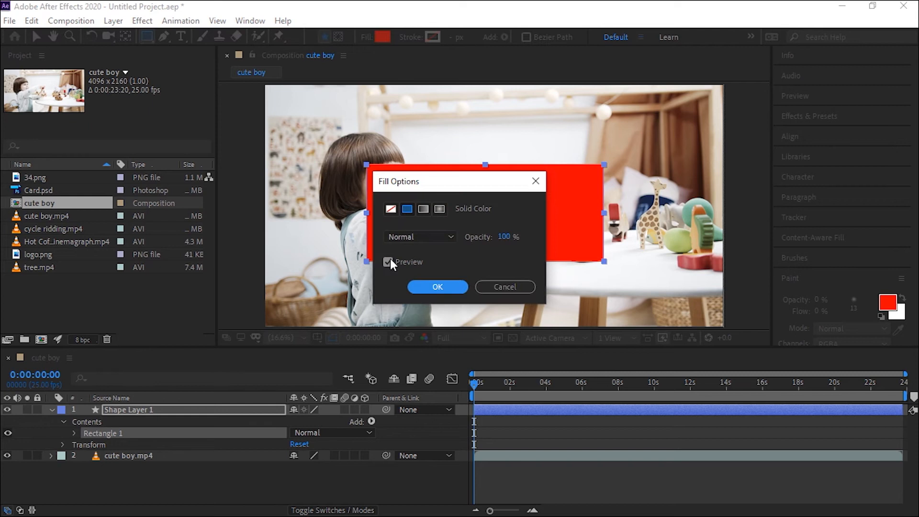
left_click(391, 209)
left_click(436, 287)
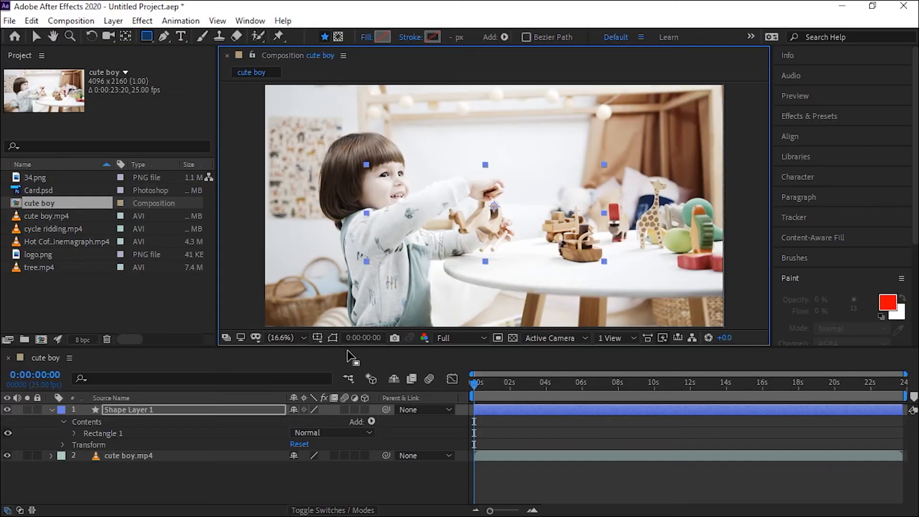
Turn on mask and shape path visibility, and select the cute boy.mp4 layer with Shape Layer 1 collapsed.
left_click(331, 338)
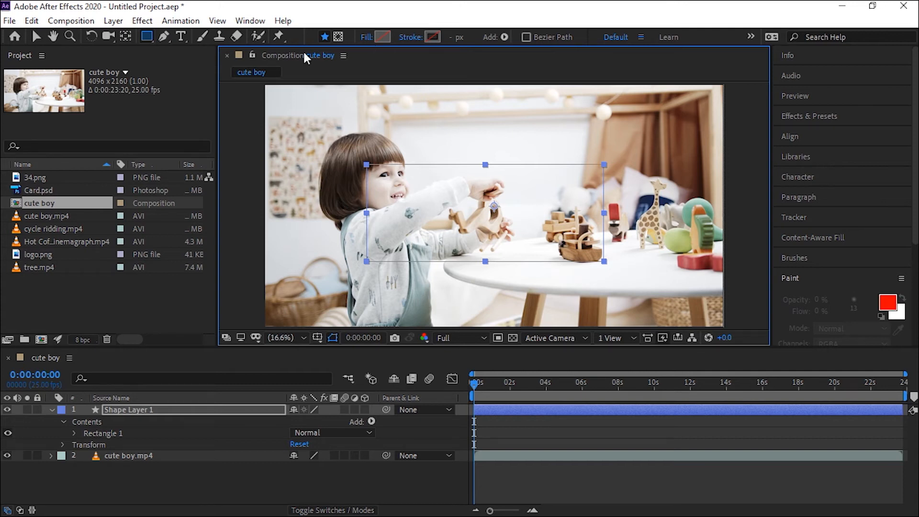
left_click(35, 36)
left_click(436, 214)
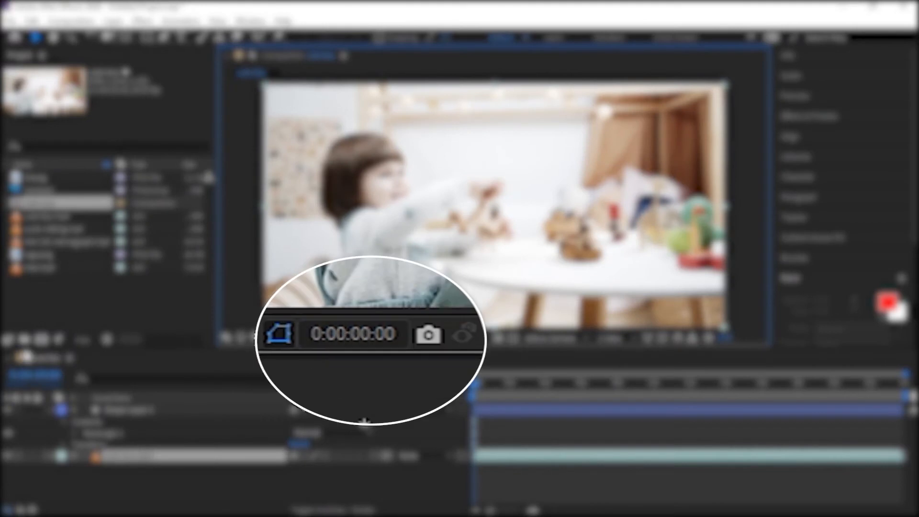
left_click(50, 410)
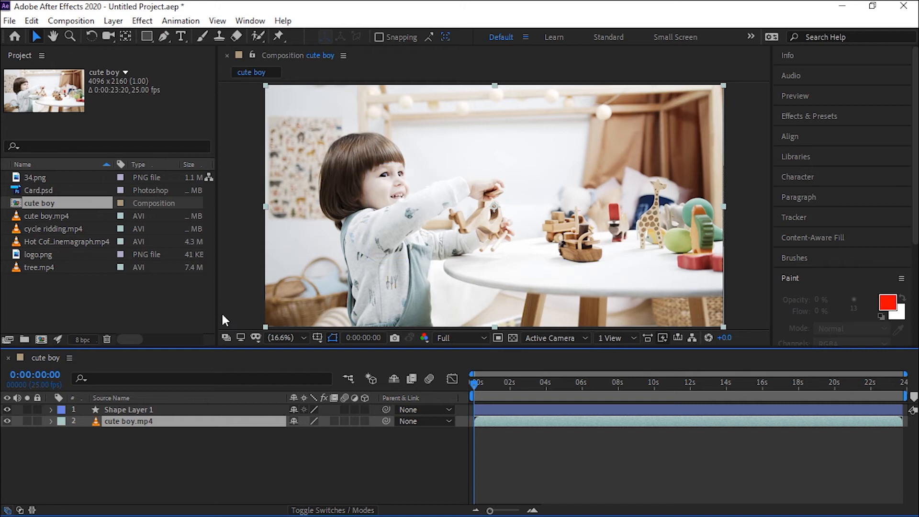
Use Go to Time to move the composition's current time to 0:00:05:00.
left_click(364, 336)
left_click(387, 240)
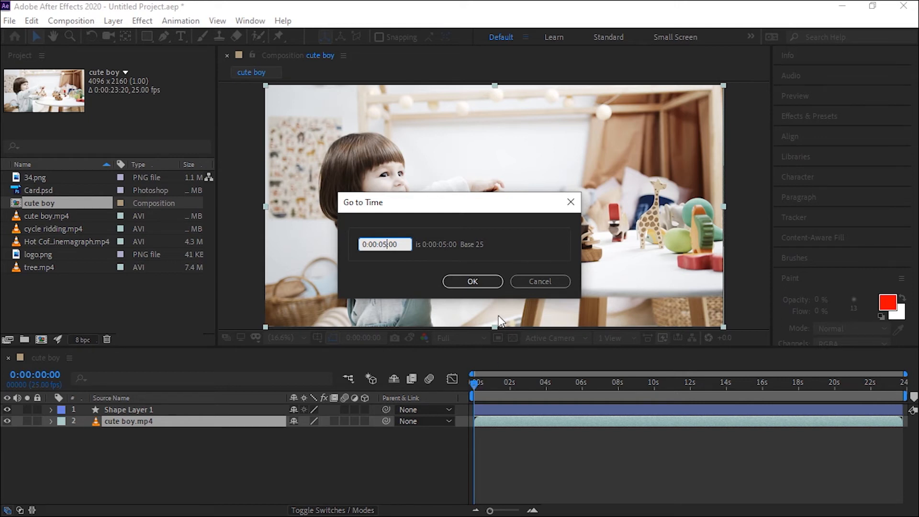
left_click(472, 281)
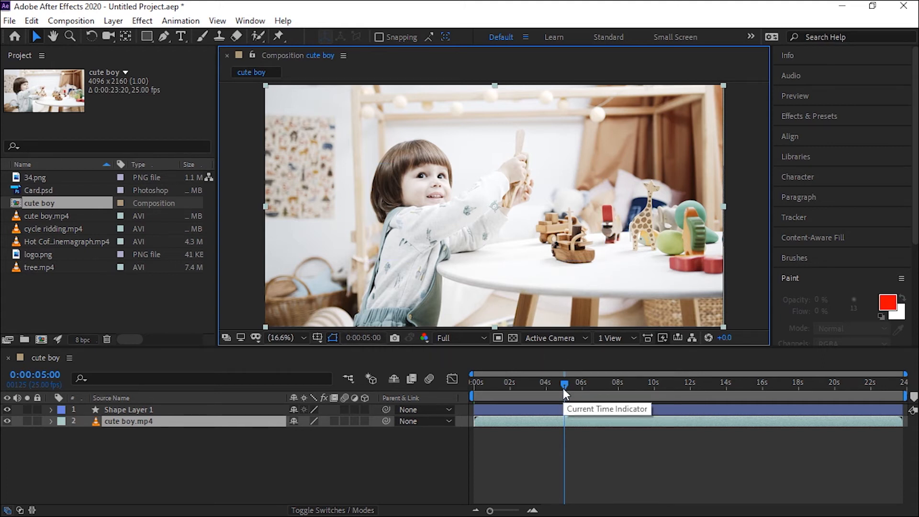
Take a snapshot of the frame at 0:00:14:20 and show it for comparison at 0:00:02:11.
left_click_drag(565, 386, 741, 389)
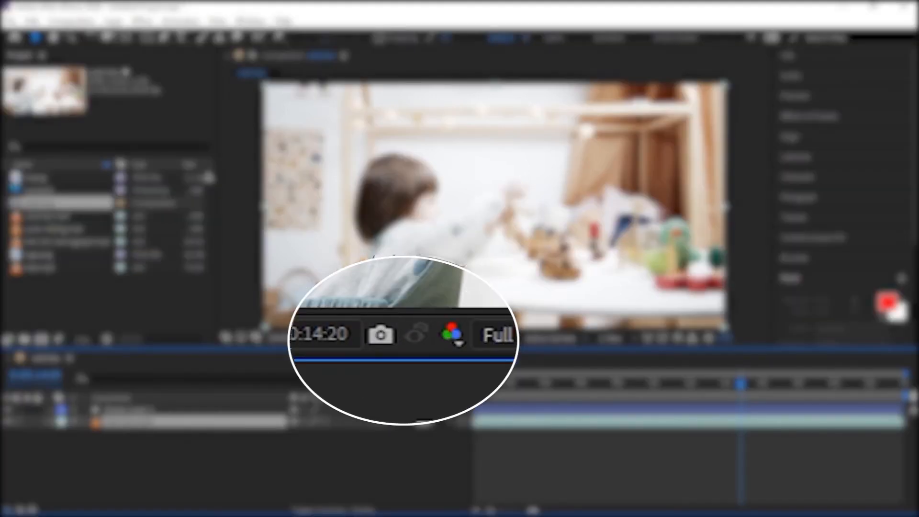
left_click(395, 337)
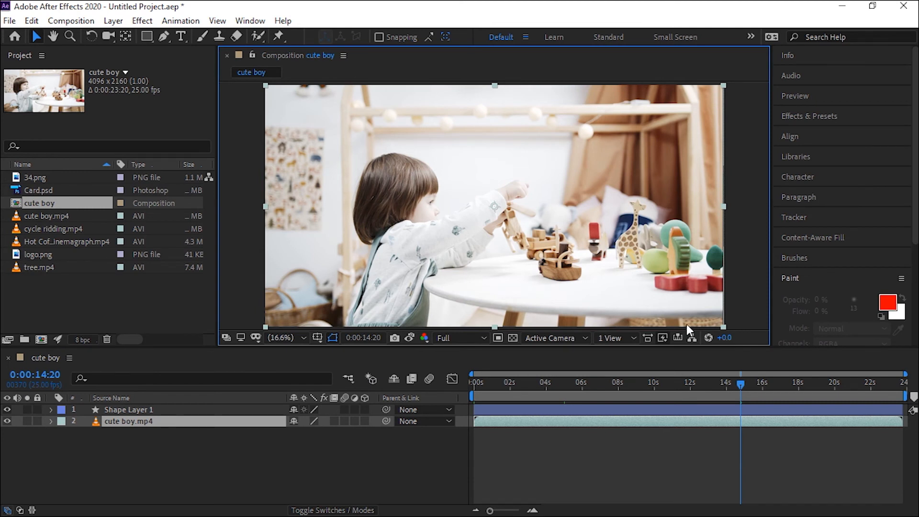
left_click_drag(736, 380, 514, 388)
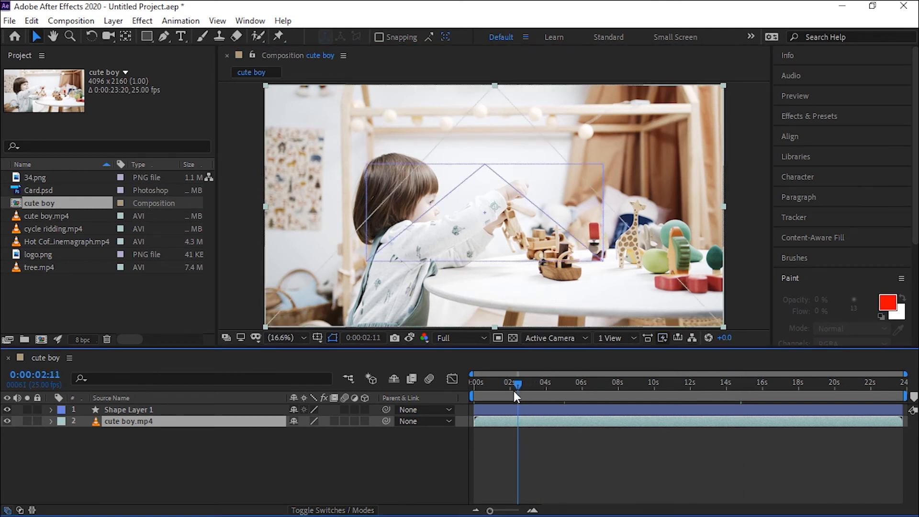
left_click(409, 337)
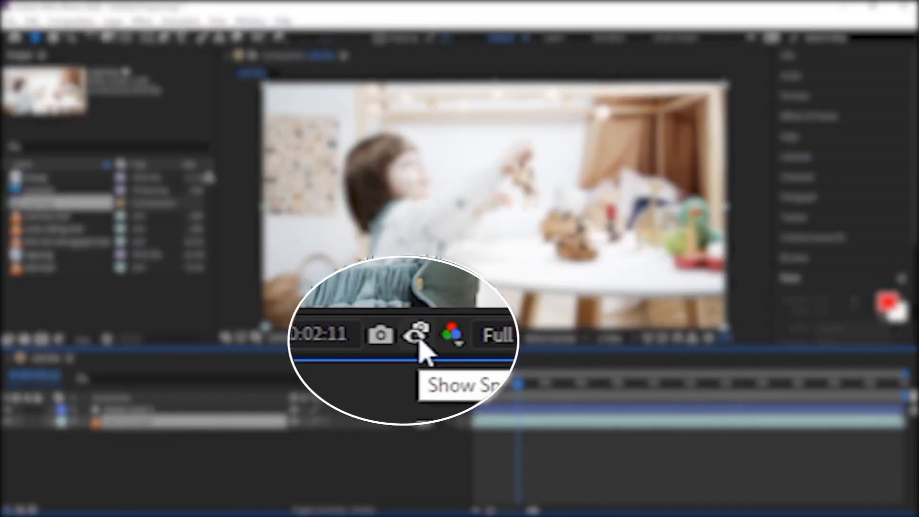
Show the stored snapshot in the viewer repeatedly to compare it with the frame at 0:00:02:11.
left_click(410, 337)
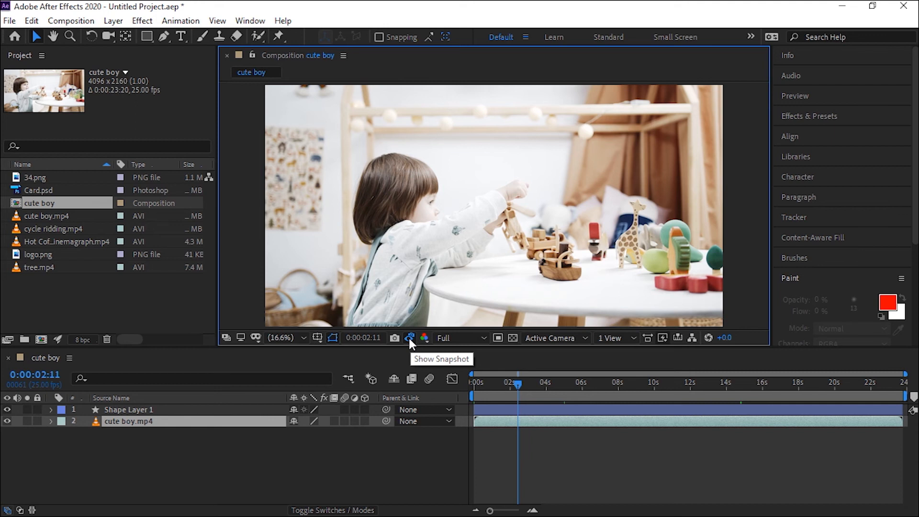
left_click(409, 338)
left_click(409, 337)
left_click(409, 337)
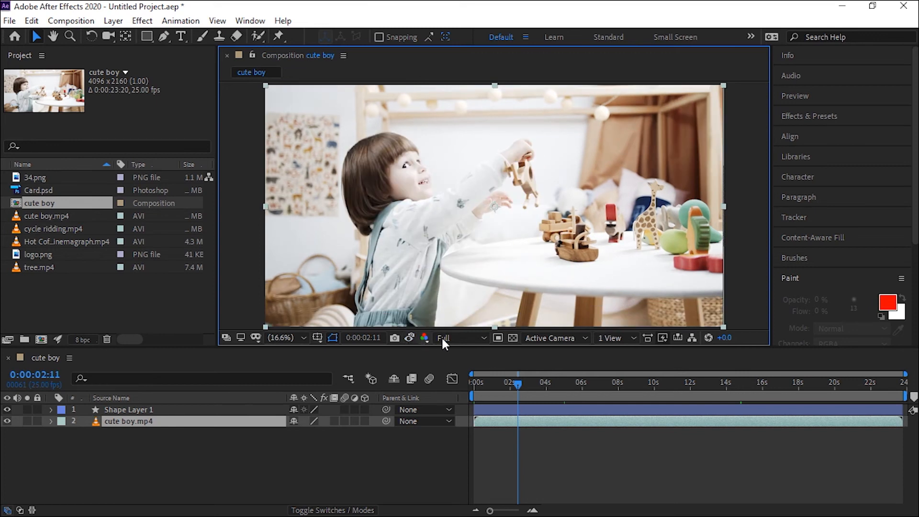
Move the current time to 0:00:00:00 and preview about one second of the composition at Full resolution.
left_click(428, 339)
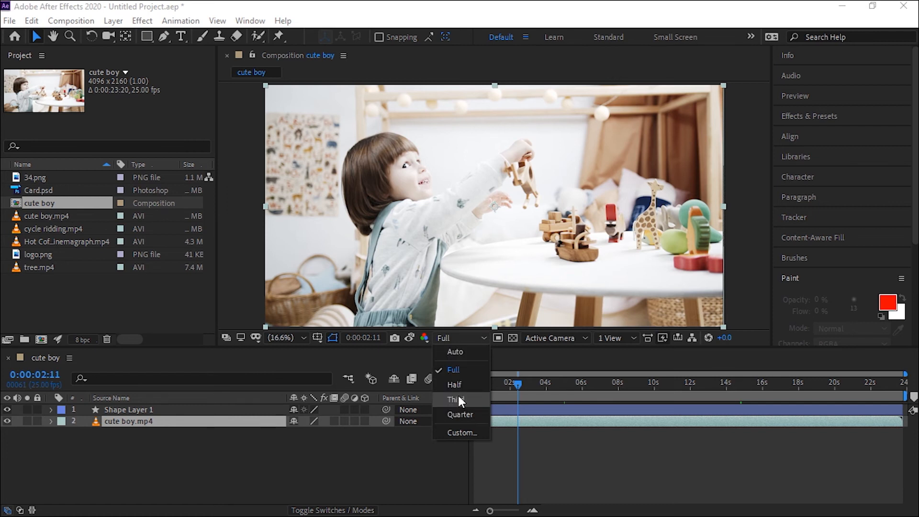
left_click(445, 333)
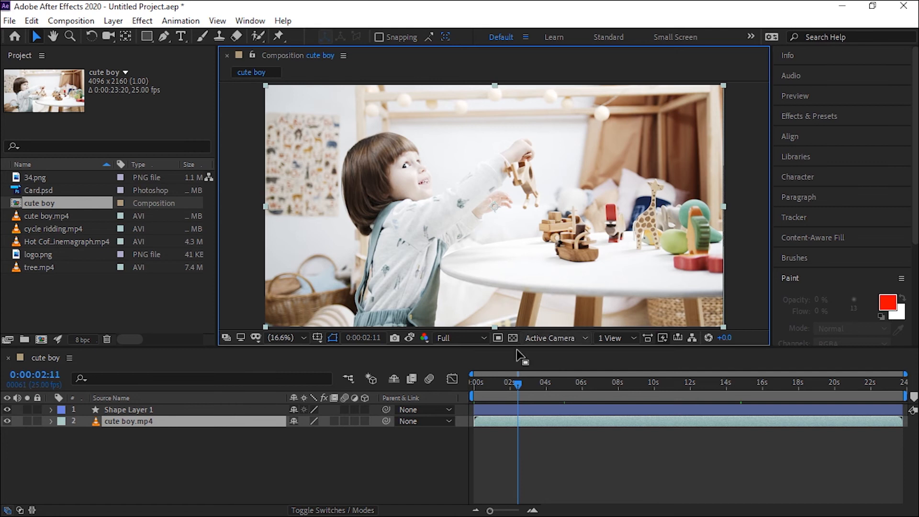
left_click_drag(496, 385, 456, 384)
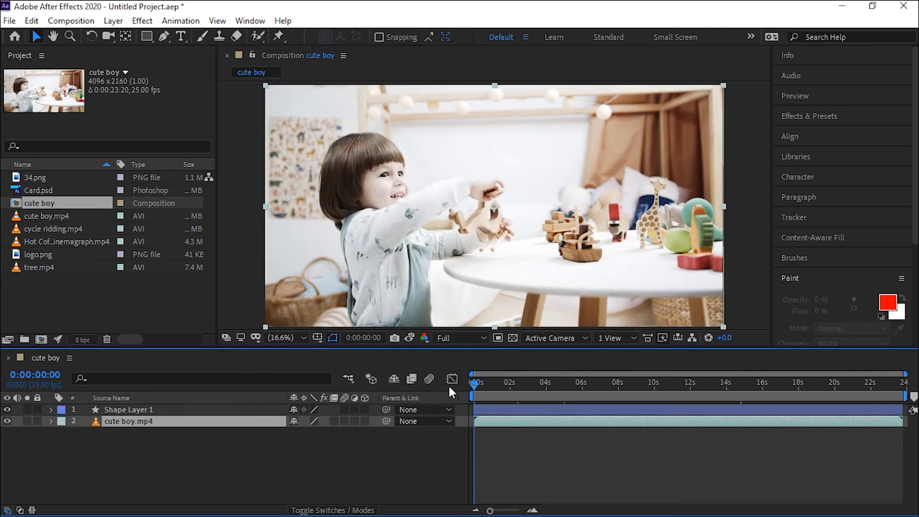
key("space")
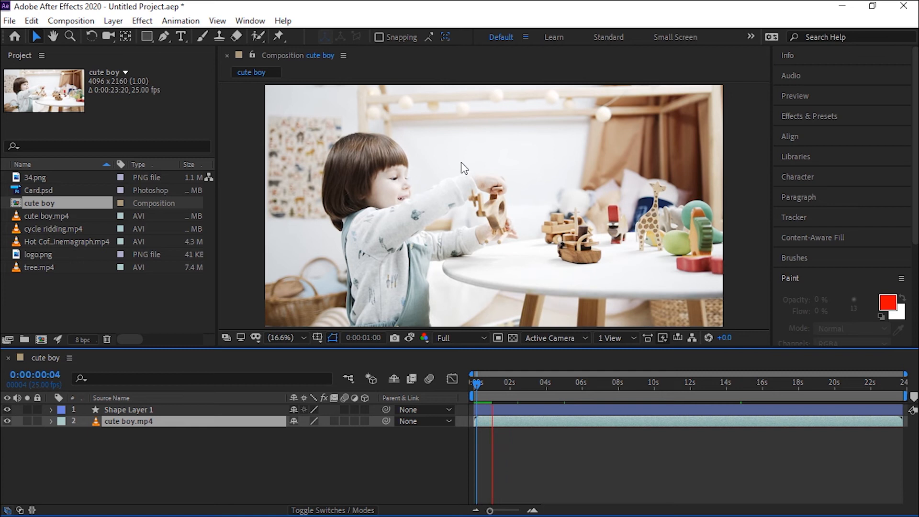
key("space")
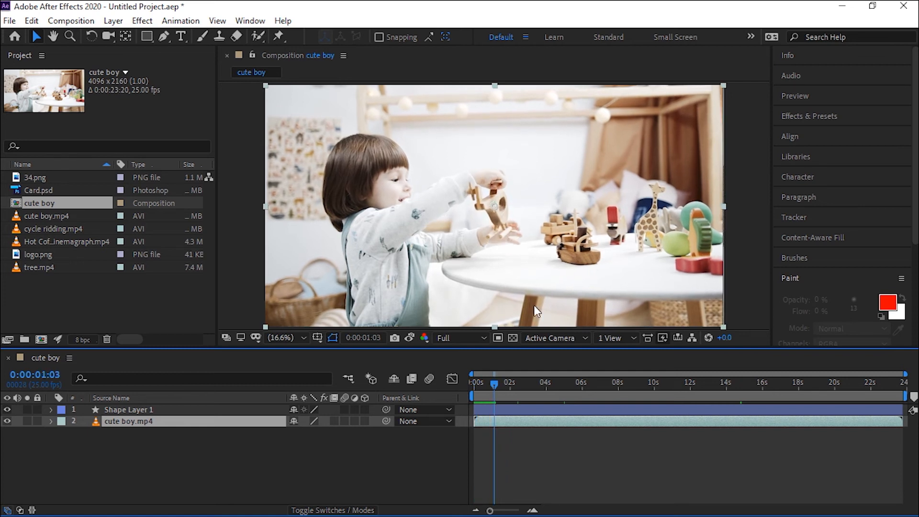
Preview the composition from 0:00:01:03 at Quarter resolution, and restore the viewer resolution to Full.
left_click(476, 336)
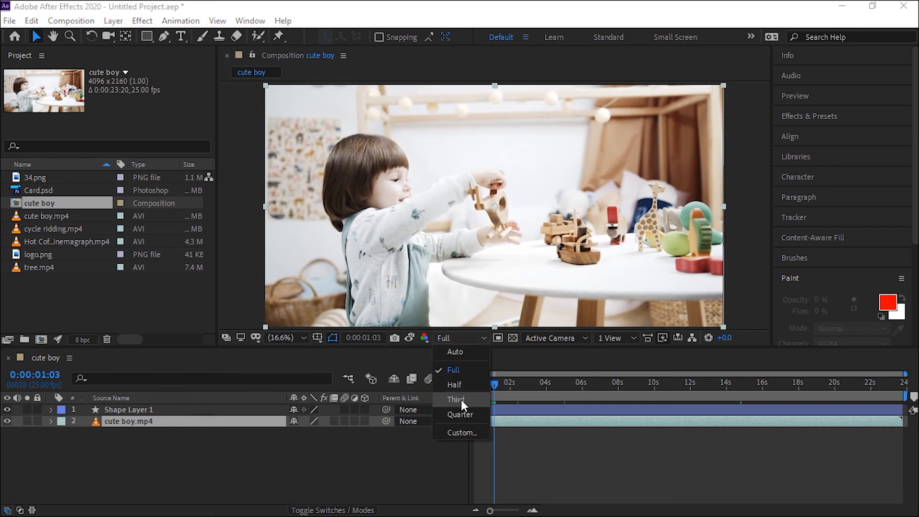
left_click(460, 413)
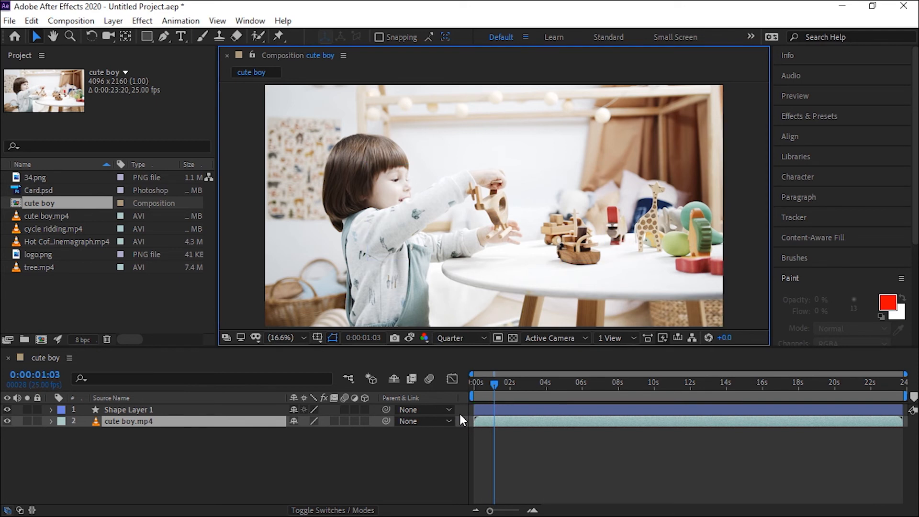
key("space")
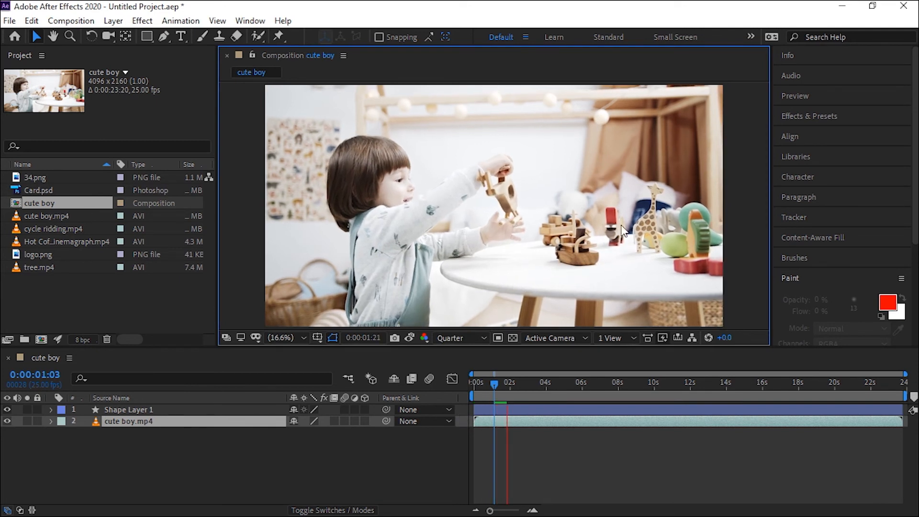
key("space")
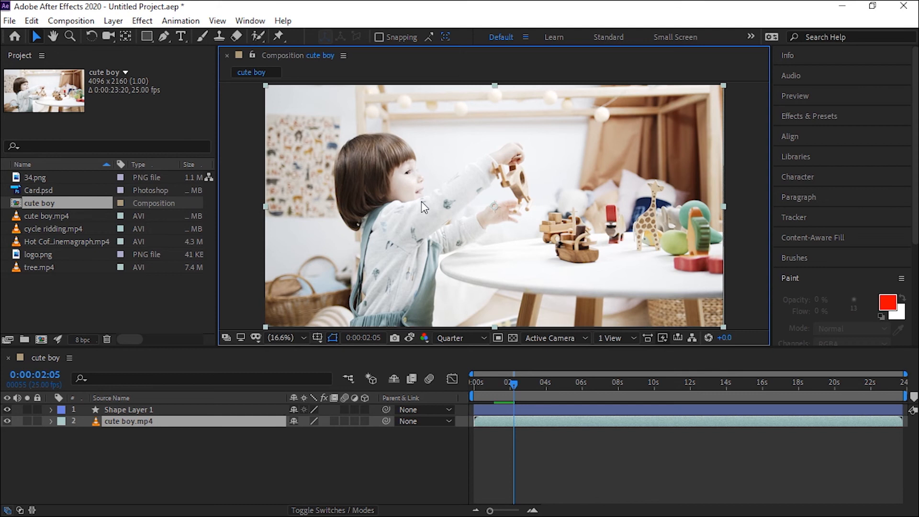
left_click(461, 338)
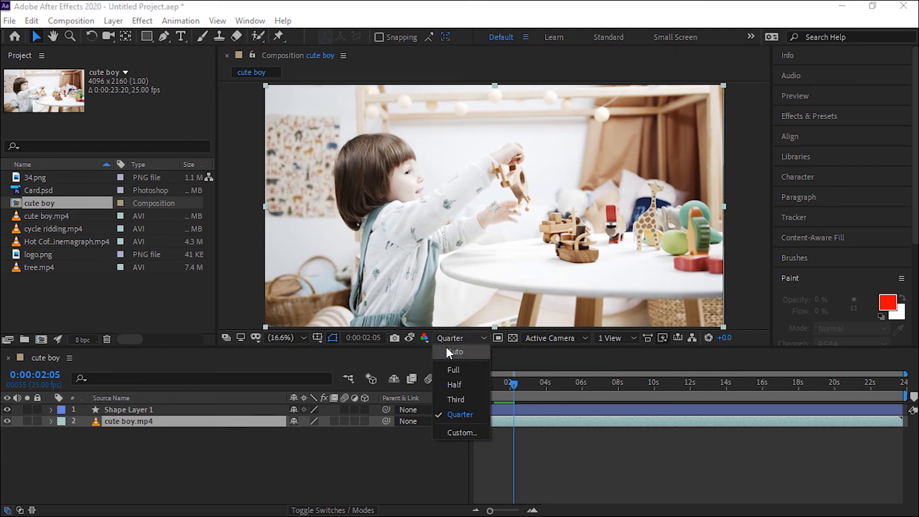
left_click(462, 370)
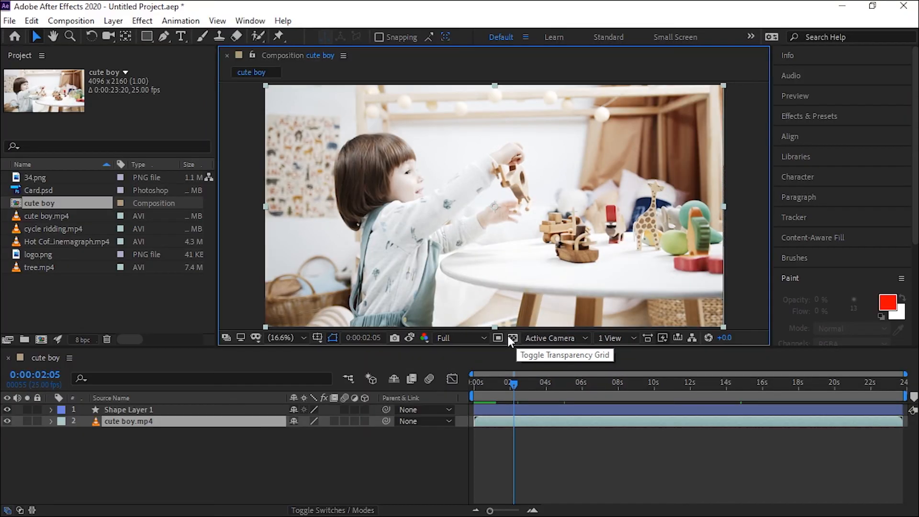
Turn on the transparency grid, and shift the cute boy.mp4 layer down and to the right and back to demonstrate it.
left_click(511, 336)
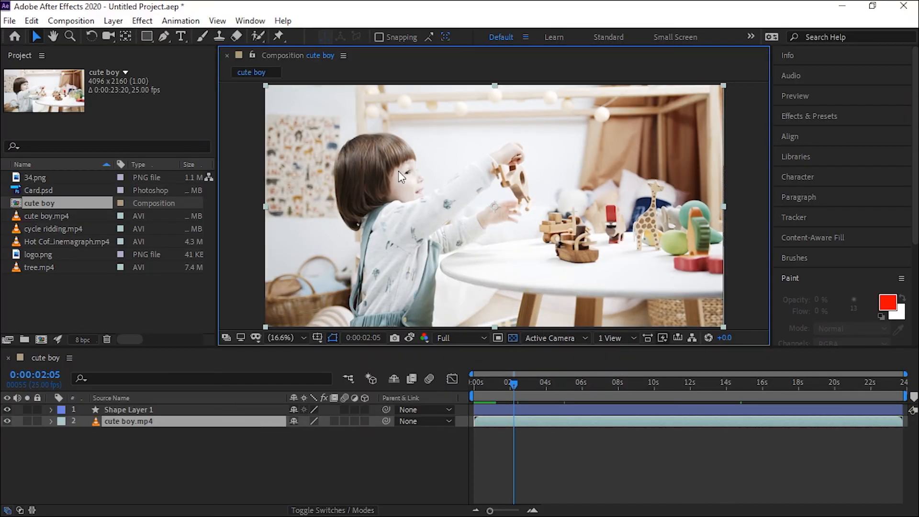
left_click_drag(363, 169, 452, 201)
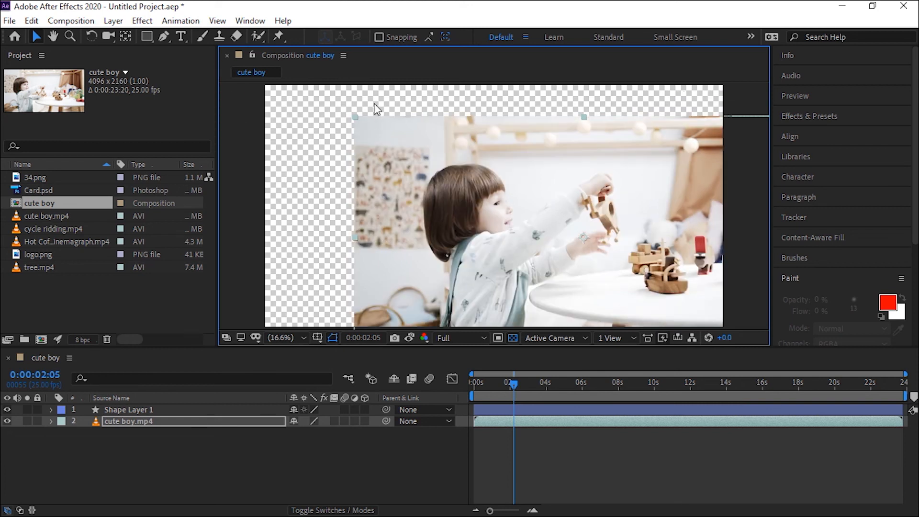
left_click_drag(401, 151, 311, 121)
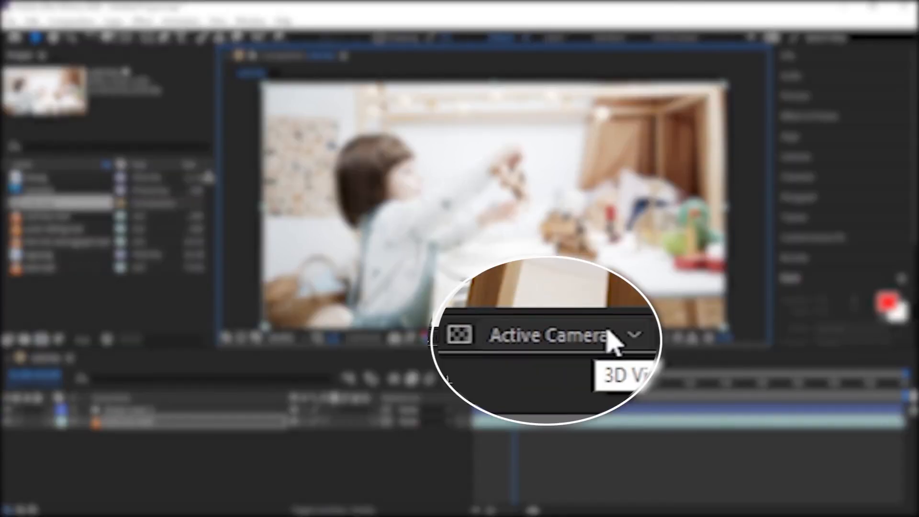
Try the Left 3D view in the composition viewer and return it to Active Camera.
left_click(577, 338)
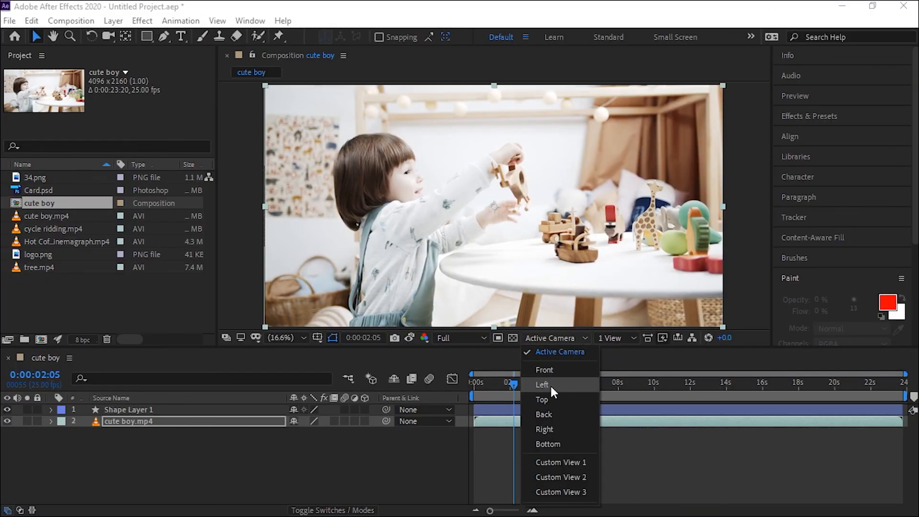
left_click(546, 385)
left_click(562, 336)
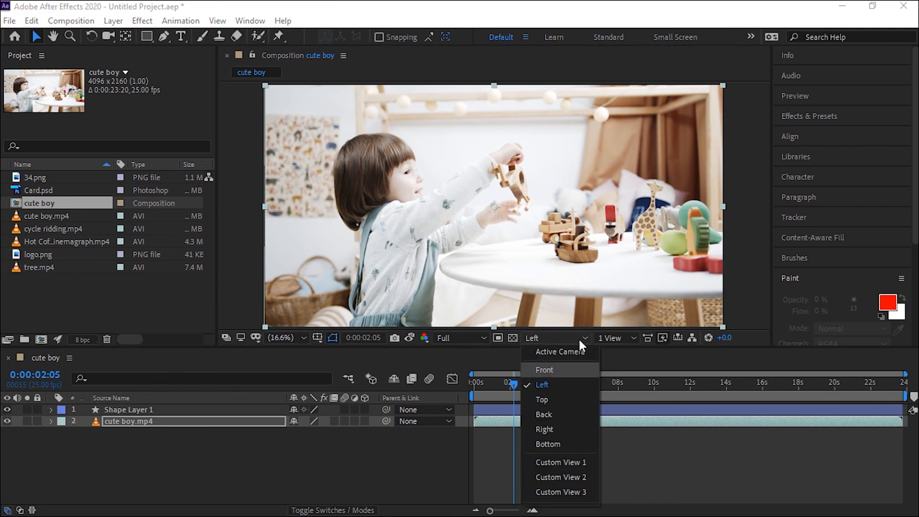
left_click(552, 353)
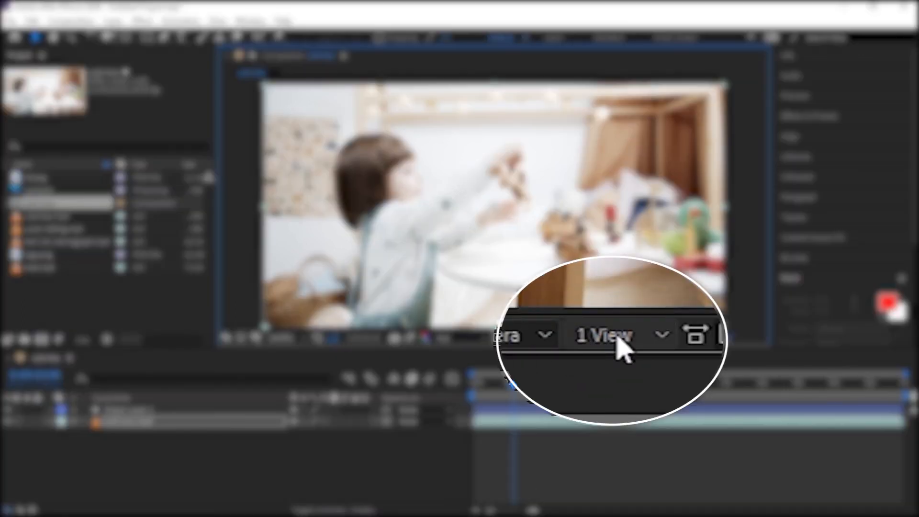
Try the two-view layouts of the composition viewer, starting with the side-by-side one.
left_click(610, 338)
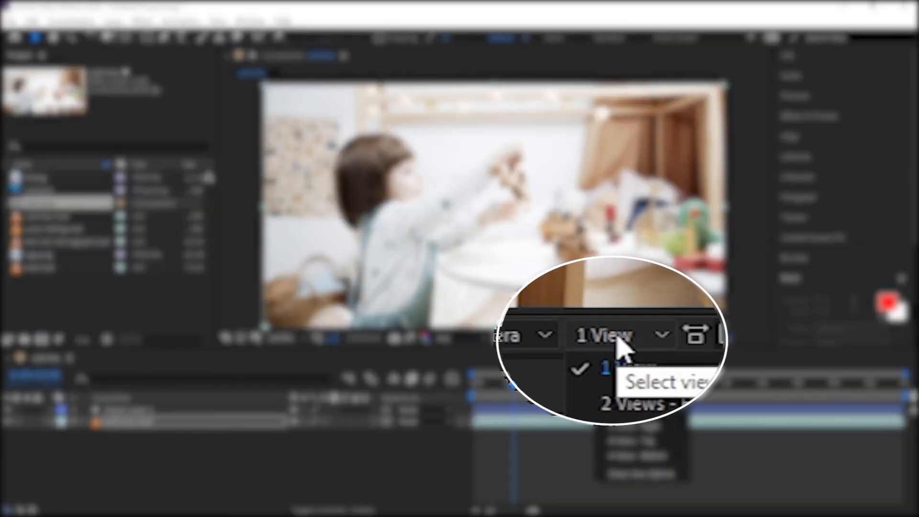
left_click(628, 363)
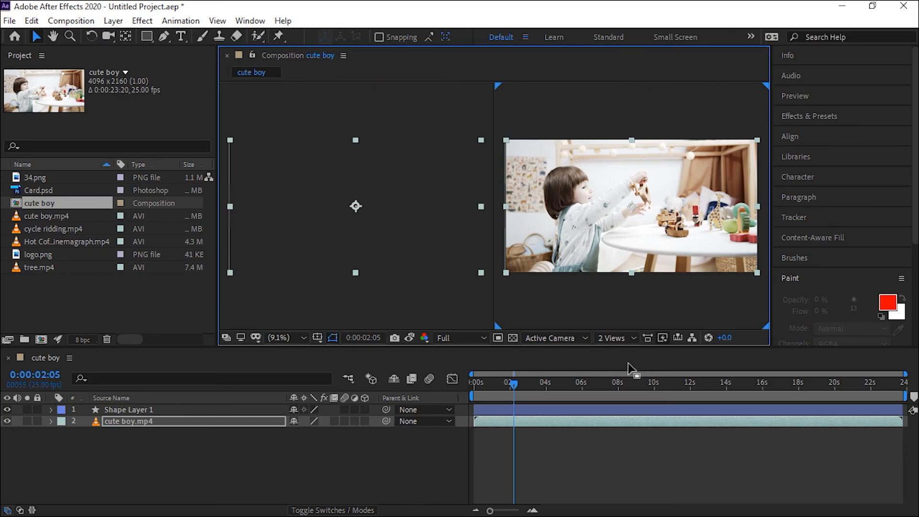
left_click(610, 340)
left_click(629, 380)
Set the viewer to 4 Views, ending with the layout of three small views stacked left of one large view.
left_click(617, 337)
left_click(623, 395)
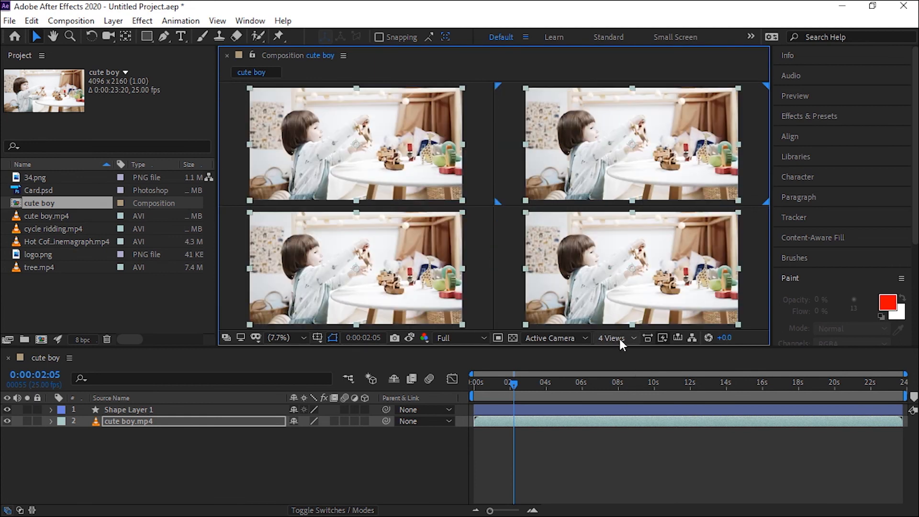
left_click(619, 339)
left_click(625, 412)
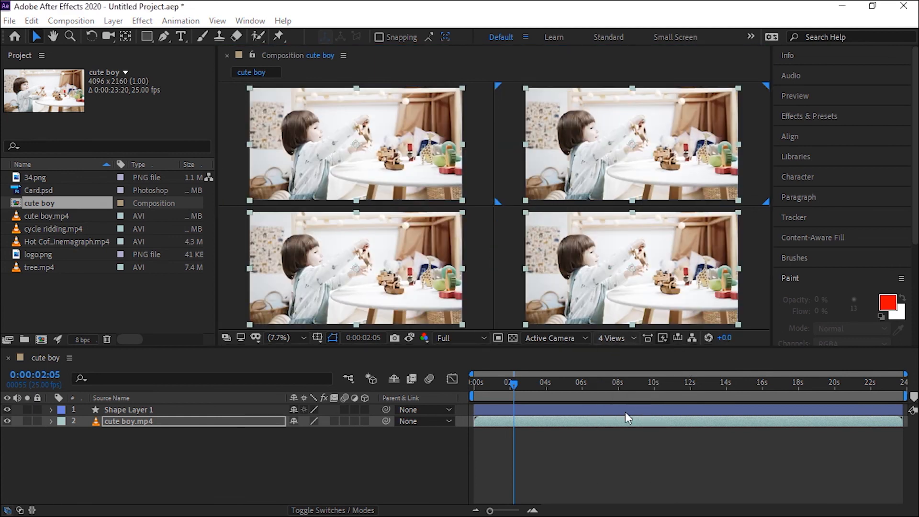
left_click(619, 334)
left_click(619, 335)
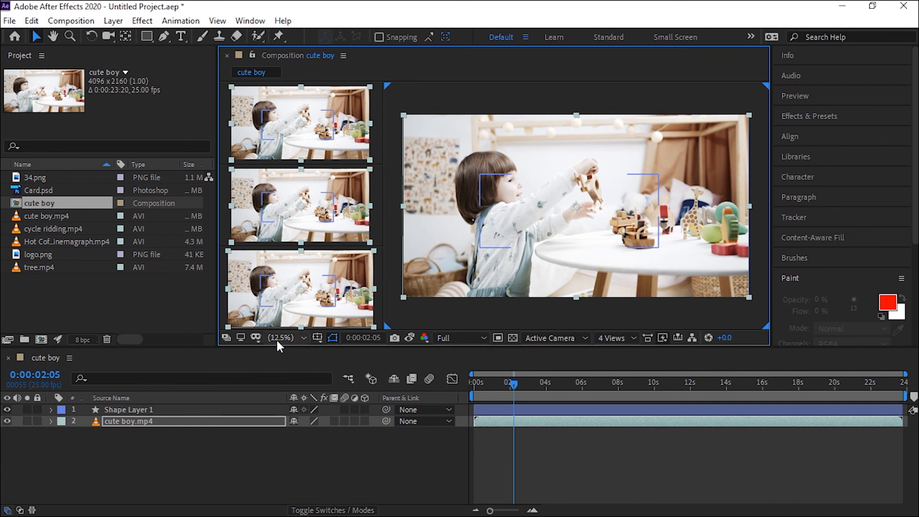
Set the composition viewer's resolution to Half in the 4 Views layout.
left_click(455, 339)
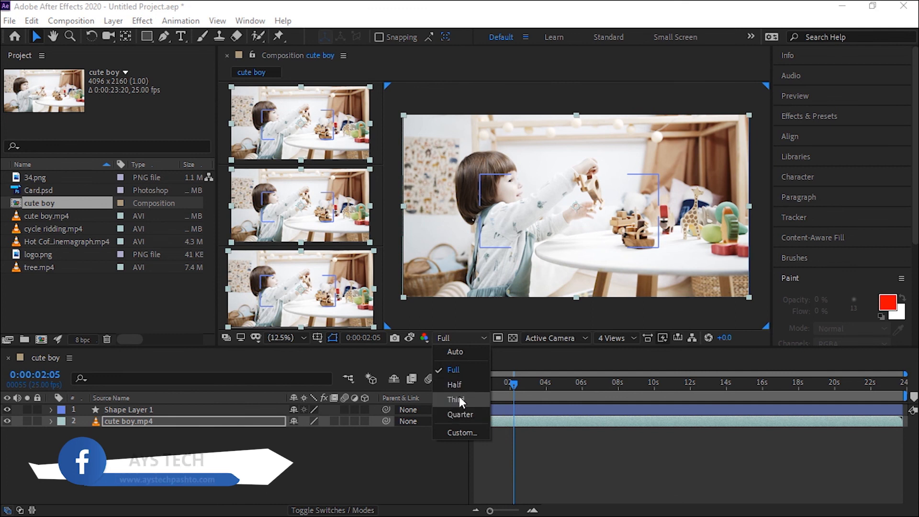
left_click(463, 383)
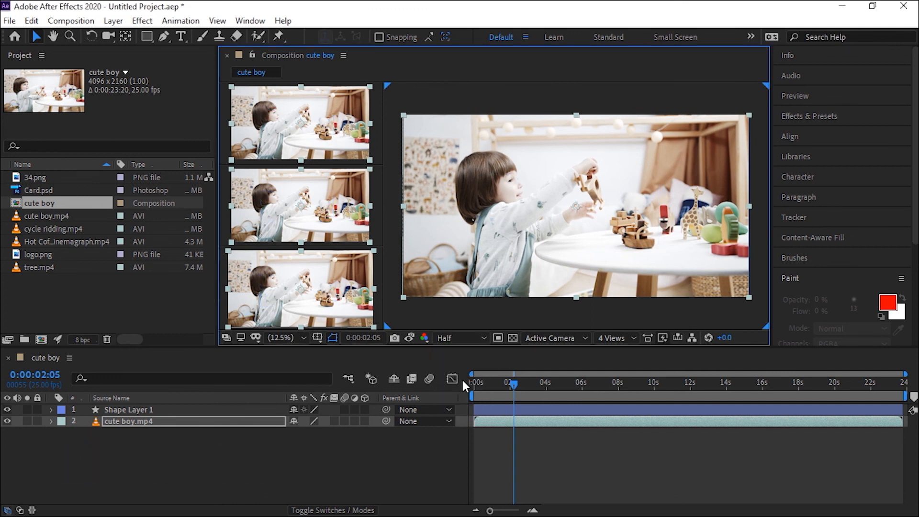